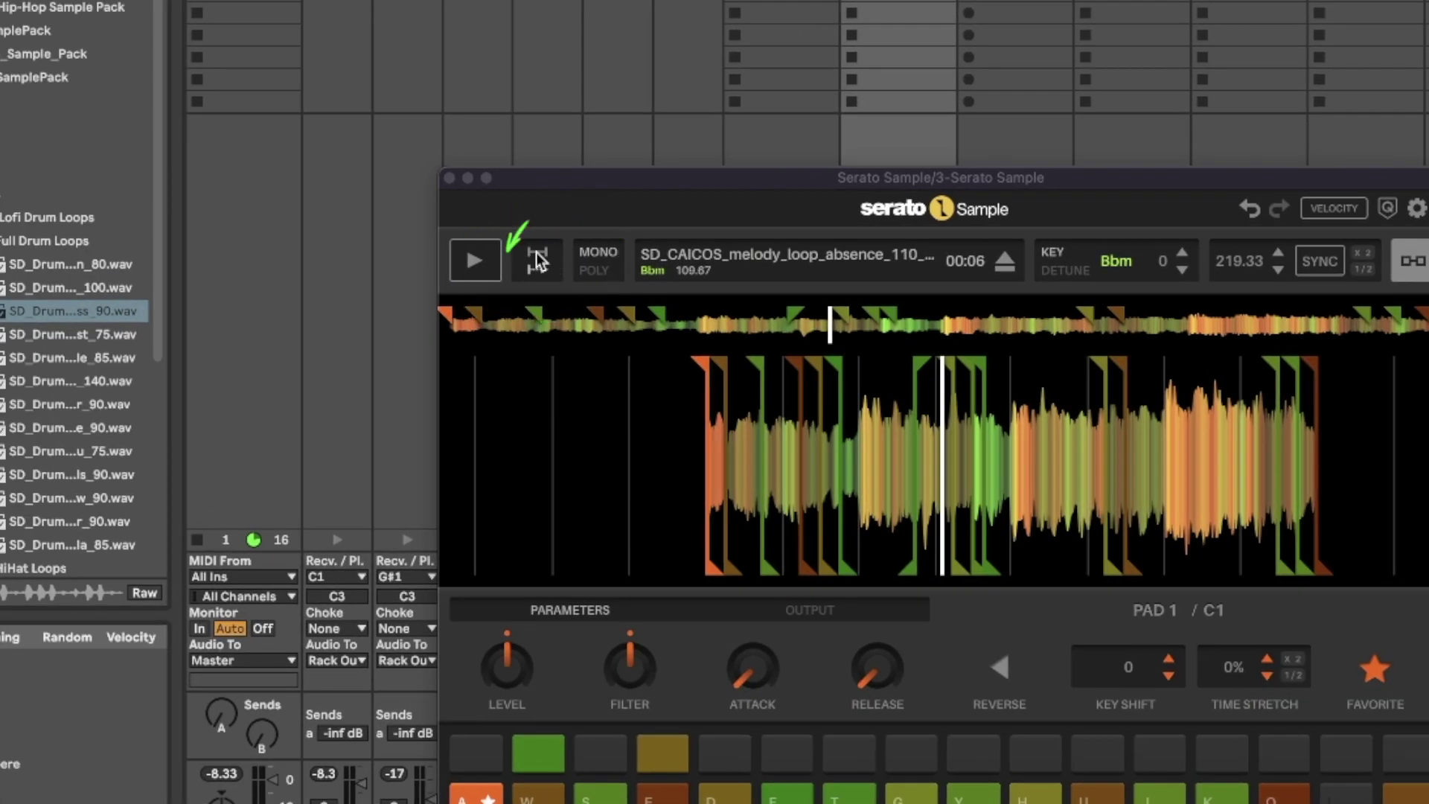
# Step: Focus the Serato Sample window and switch the pads from one-shot to loop playback
pyautogui.click(541, 259)
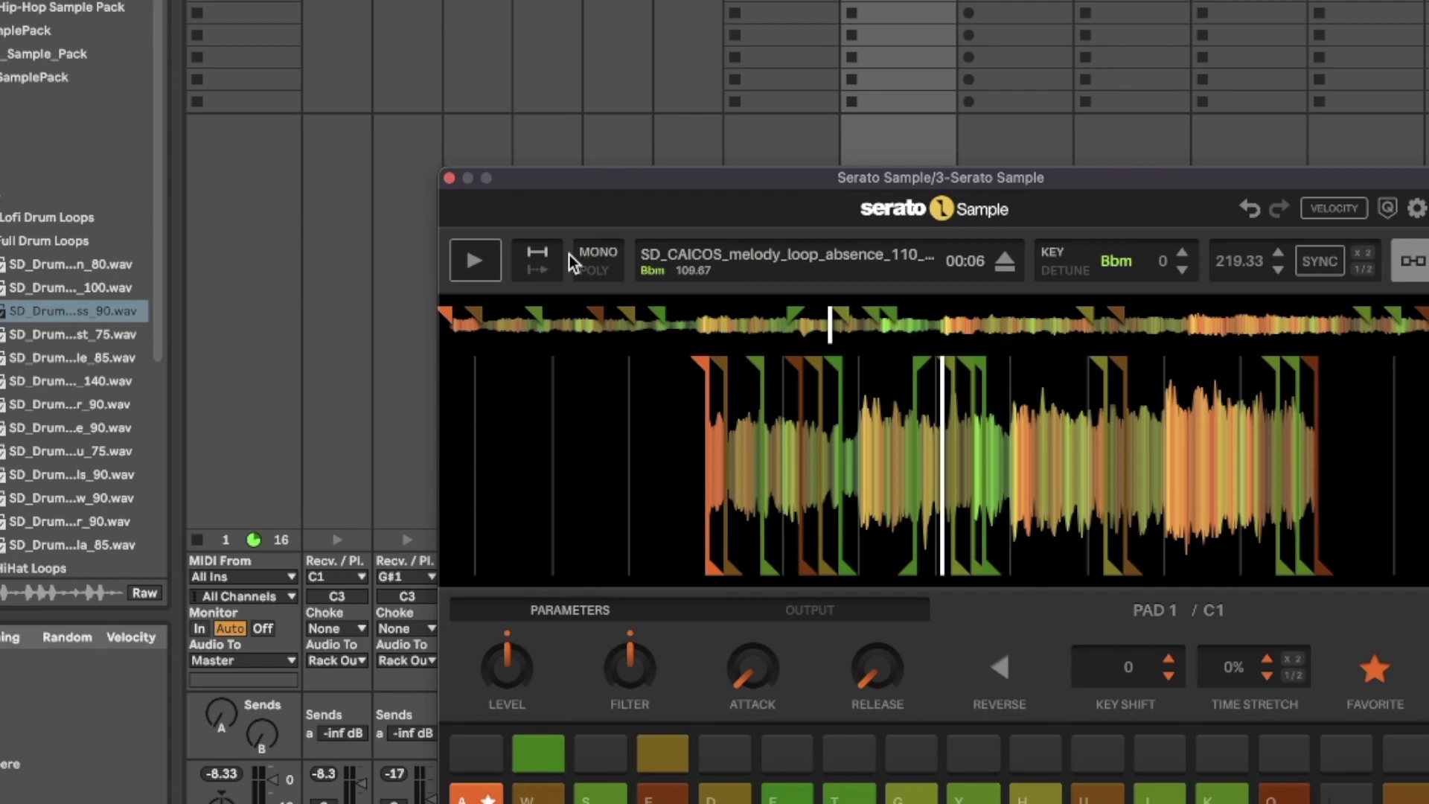
pyautogui.click(566, 278)
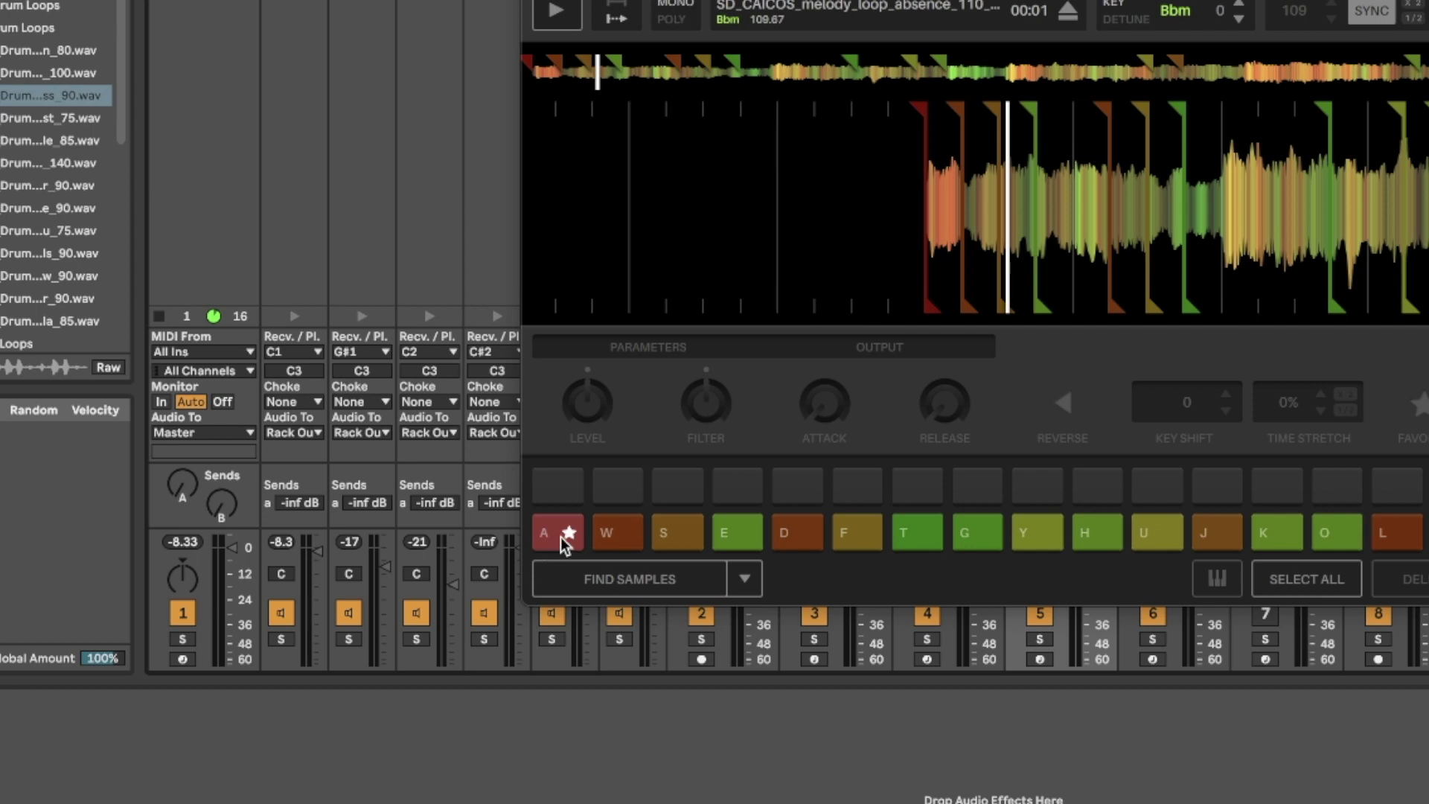
# Step: Copy pad A to pad 17, filter the copy to 203 Hz, and compare both pads
pyautogui.moveTo(558, 540); pyautogui.dragTo(559, 477)
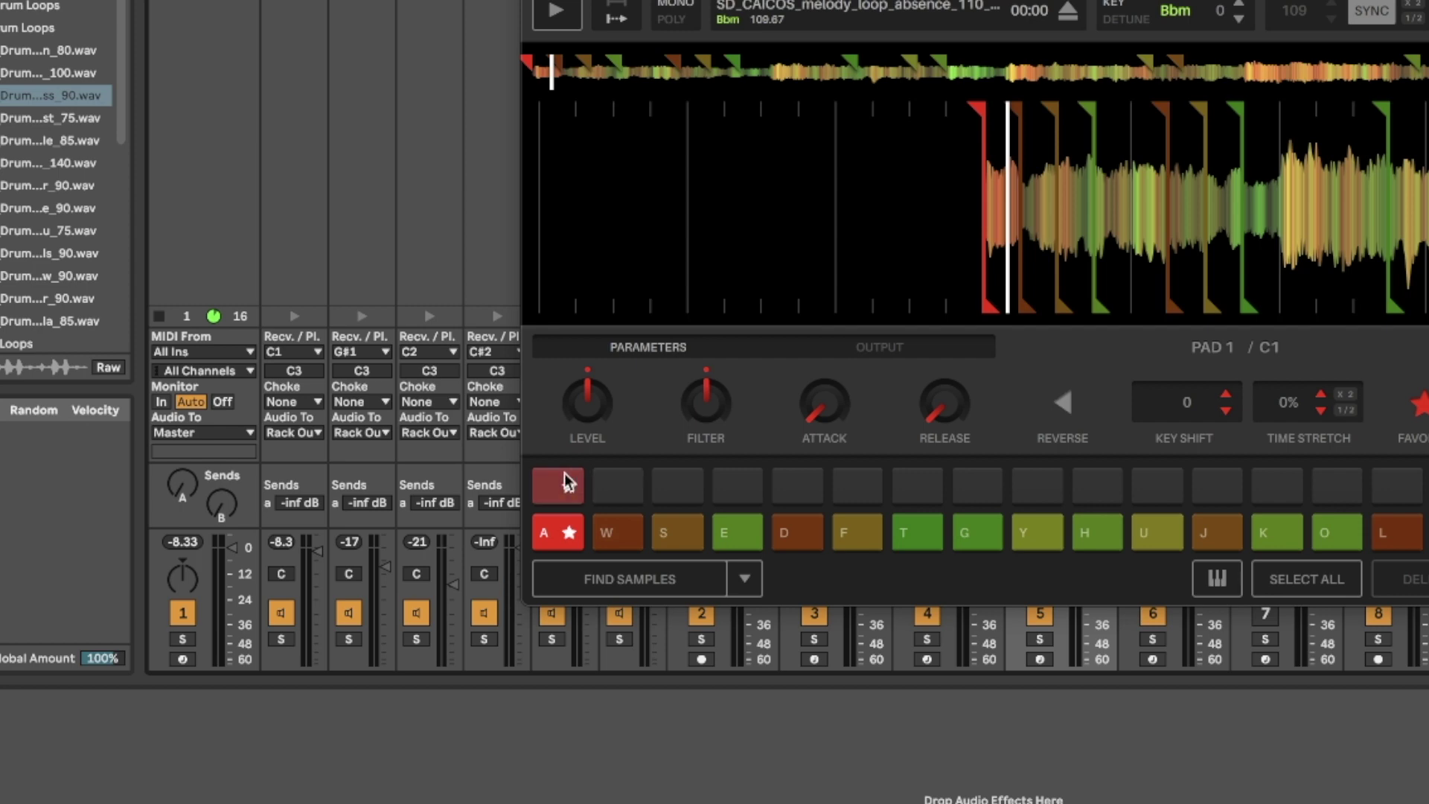
pyautogui.click(563, 484)
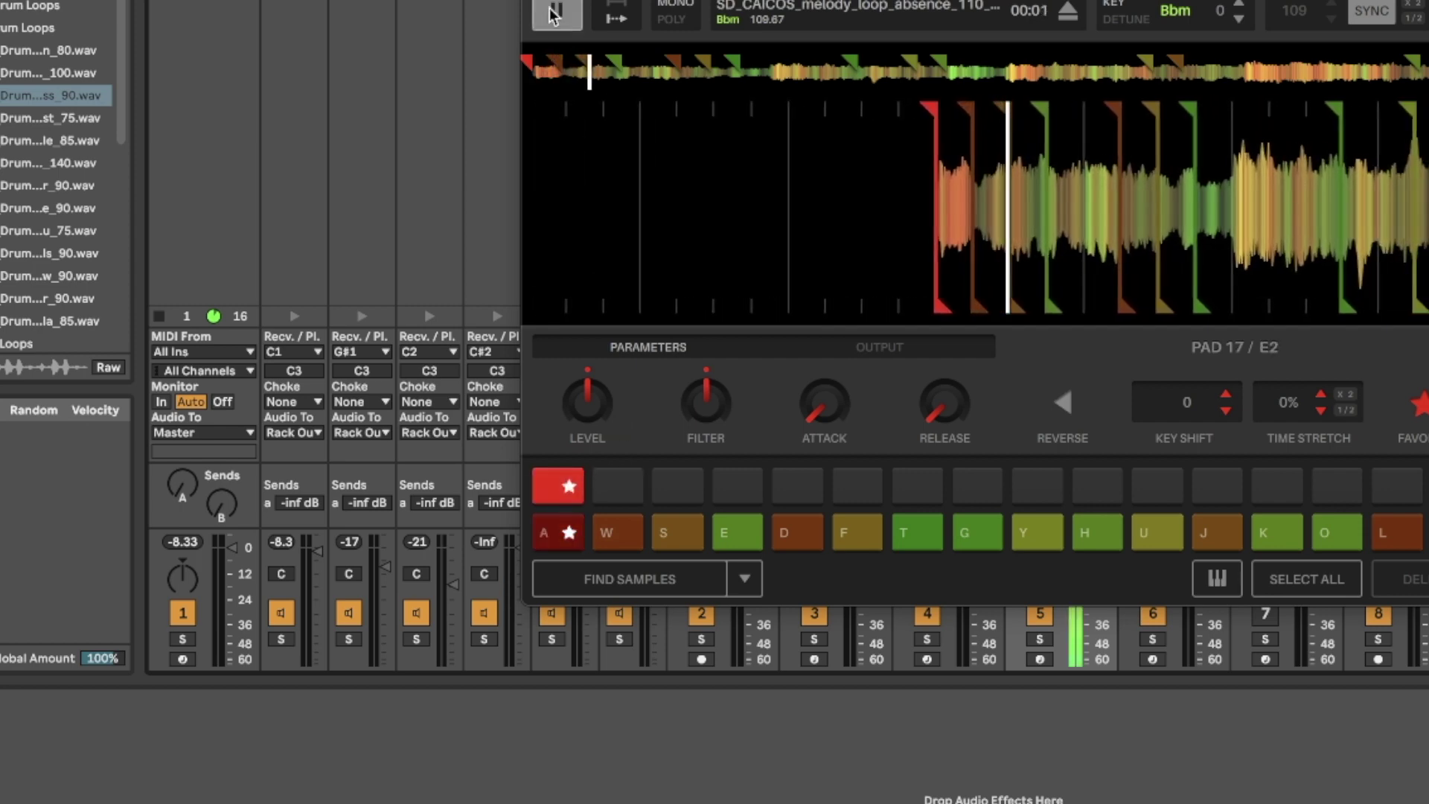
pyautogui.moveTo(706, 401)
pyautogui.mouseDown()
pyautogui.moveTo(706, 447)
pyautogui.moveTo(706, 407)
pyautogui.mouseUp()
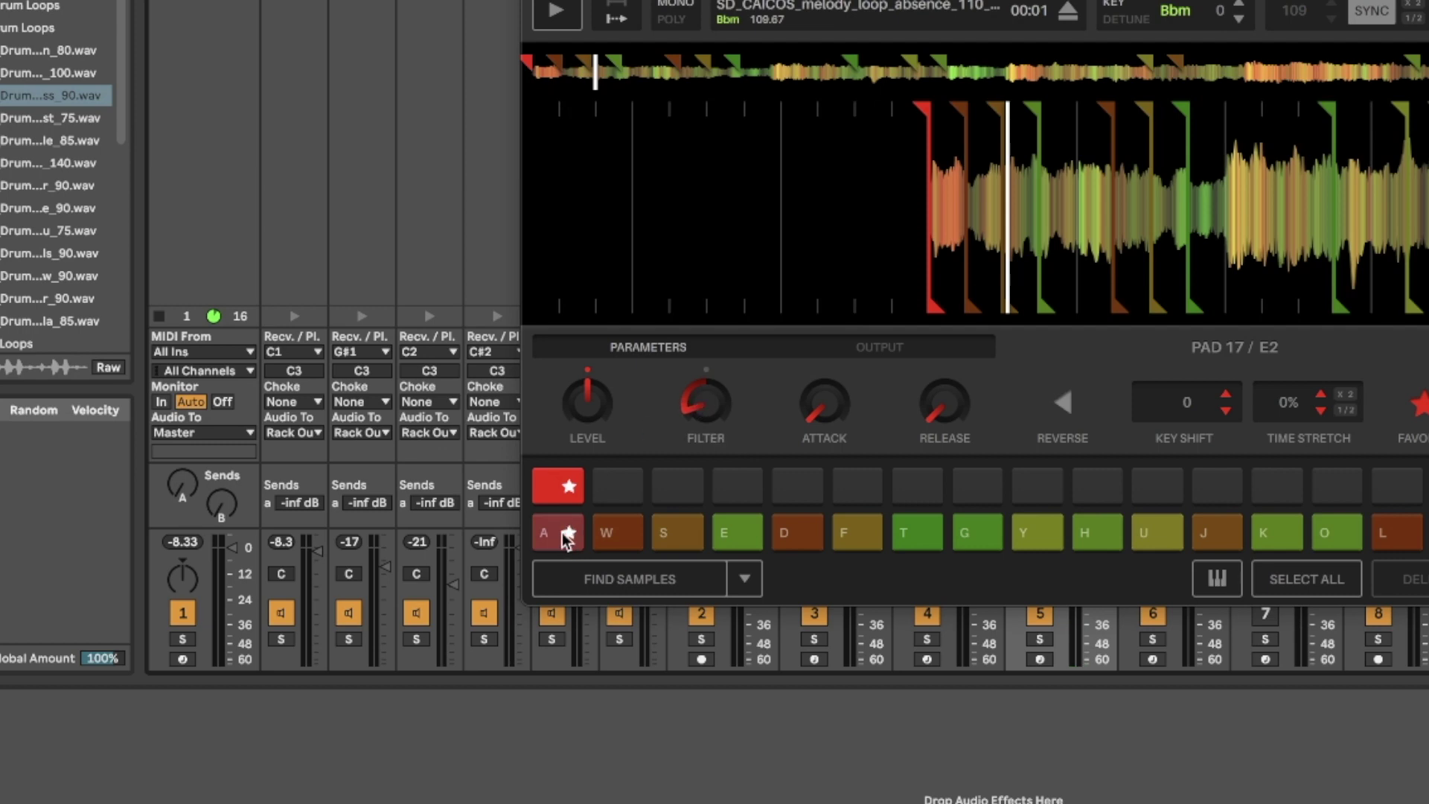
pyautogui.click(564, 538)
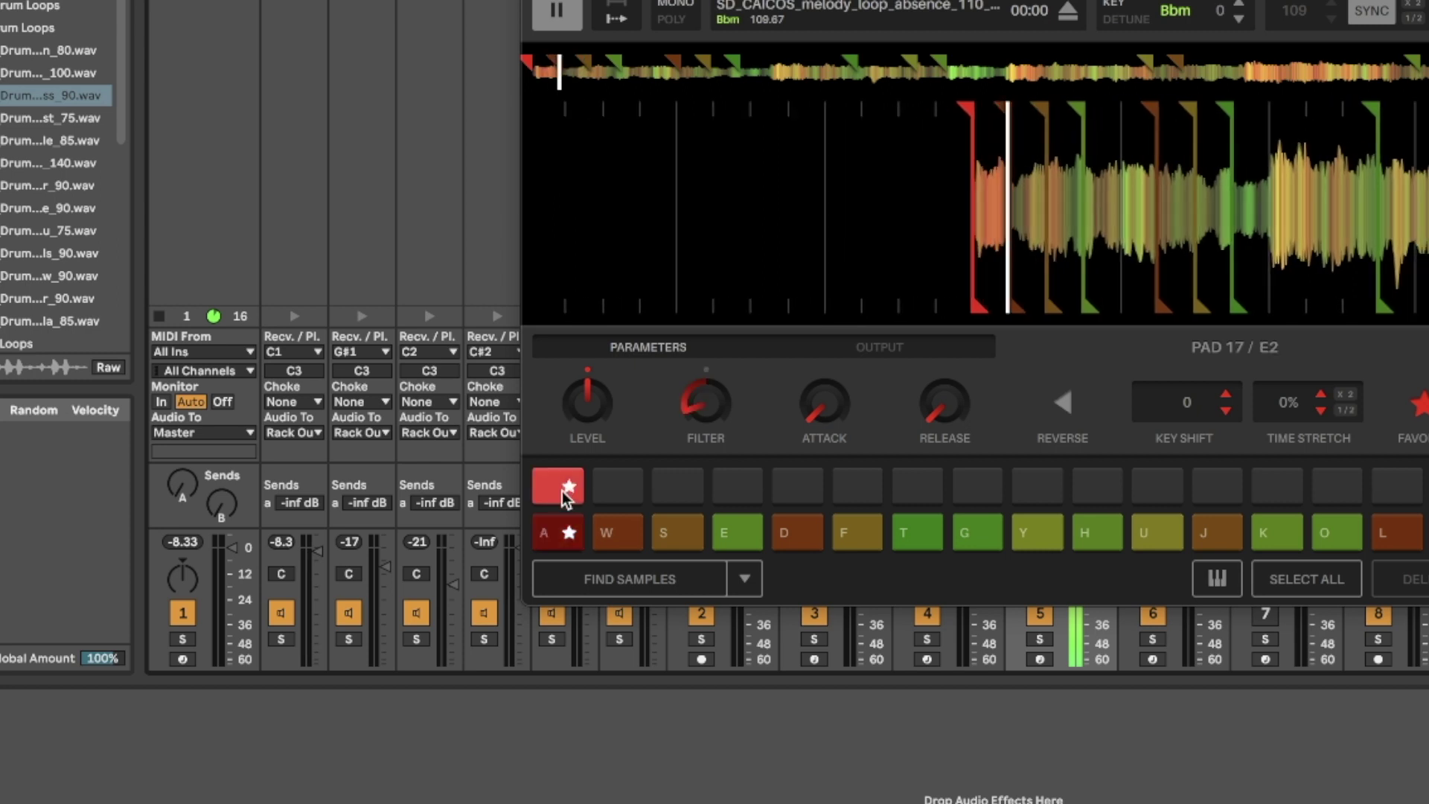
pyautogui.click(548, 534)
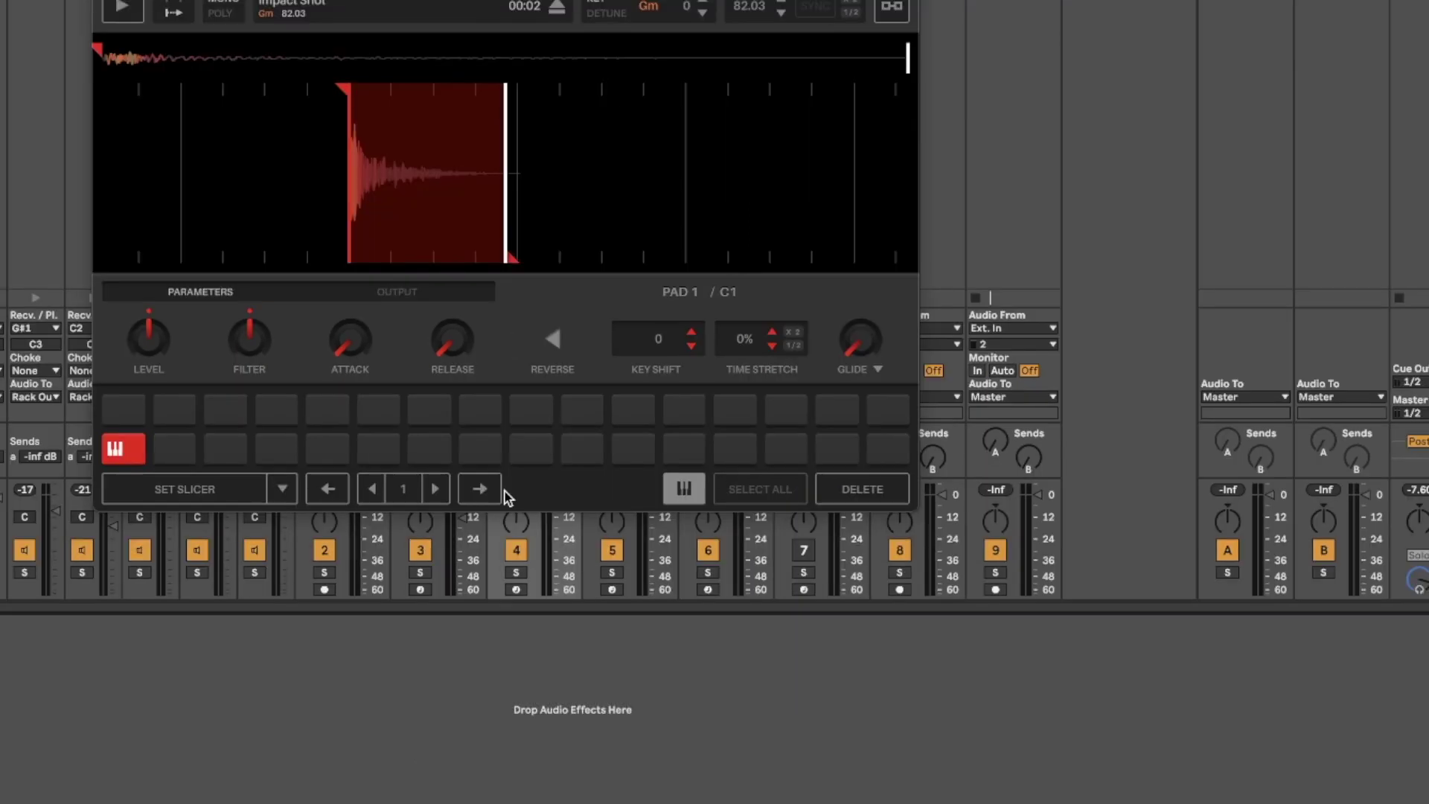
pyautogui.click(683, 493)
pyautogui.click(684, 493)
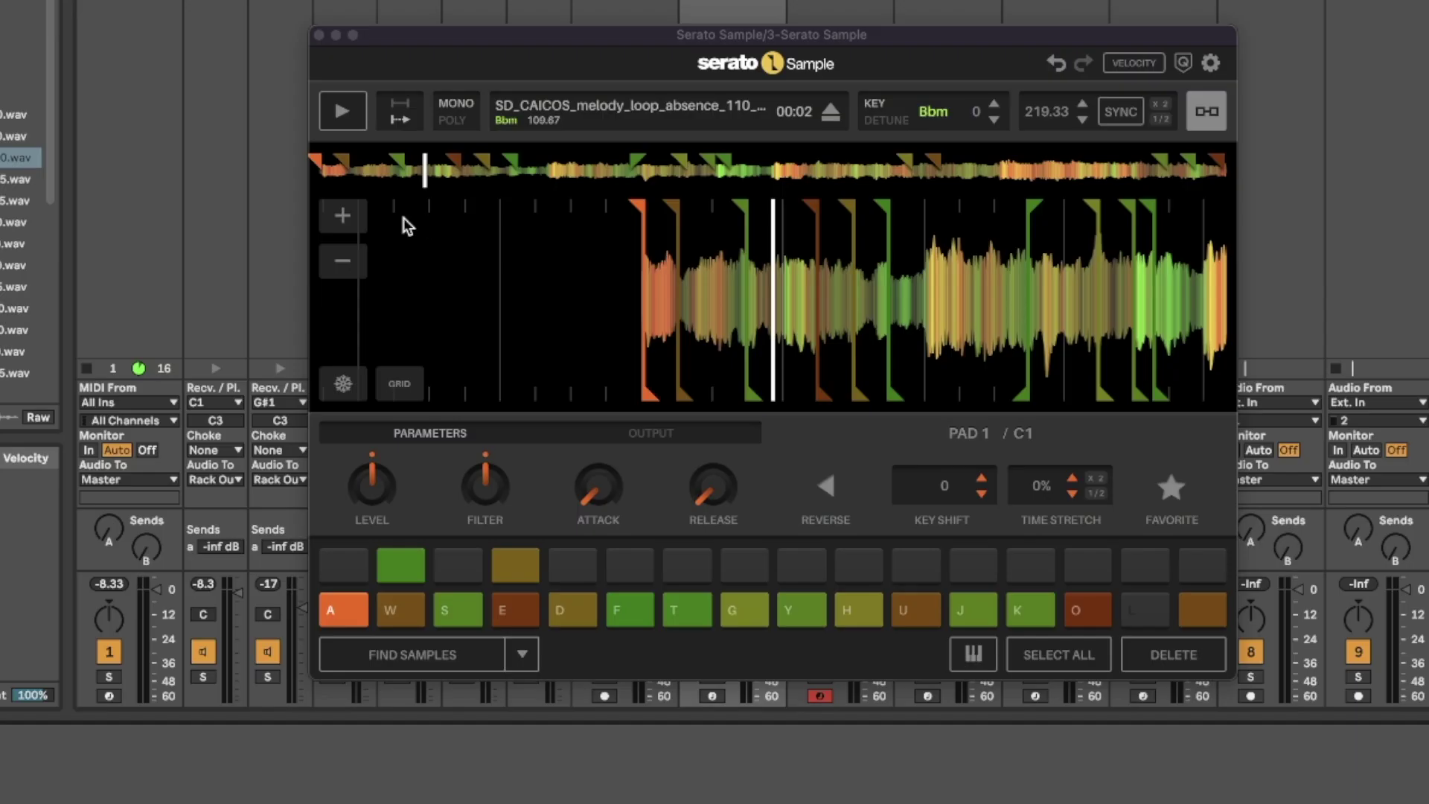
# Step: Zoom the waveform in one step, then back out two steps
pyautogui.click(343, 214)
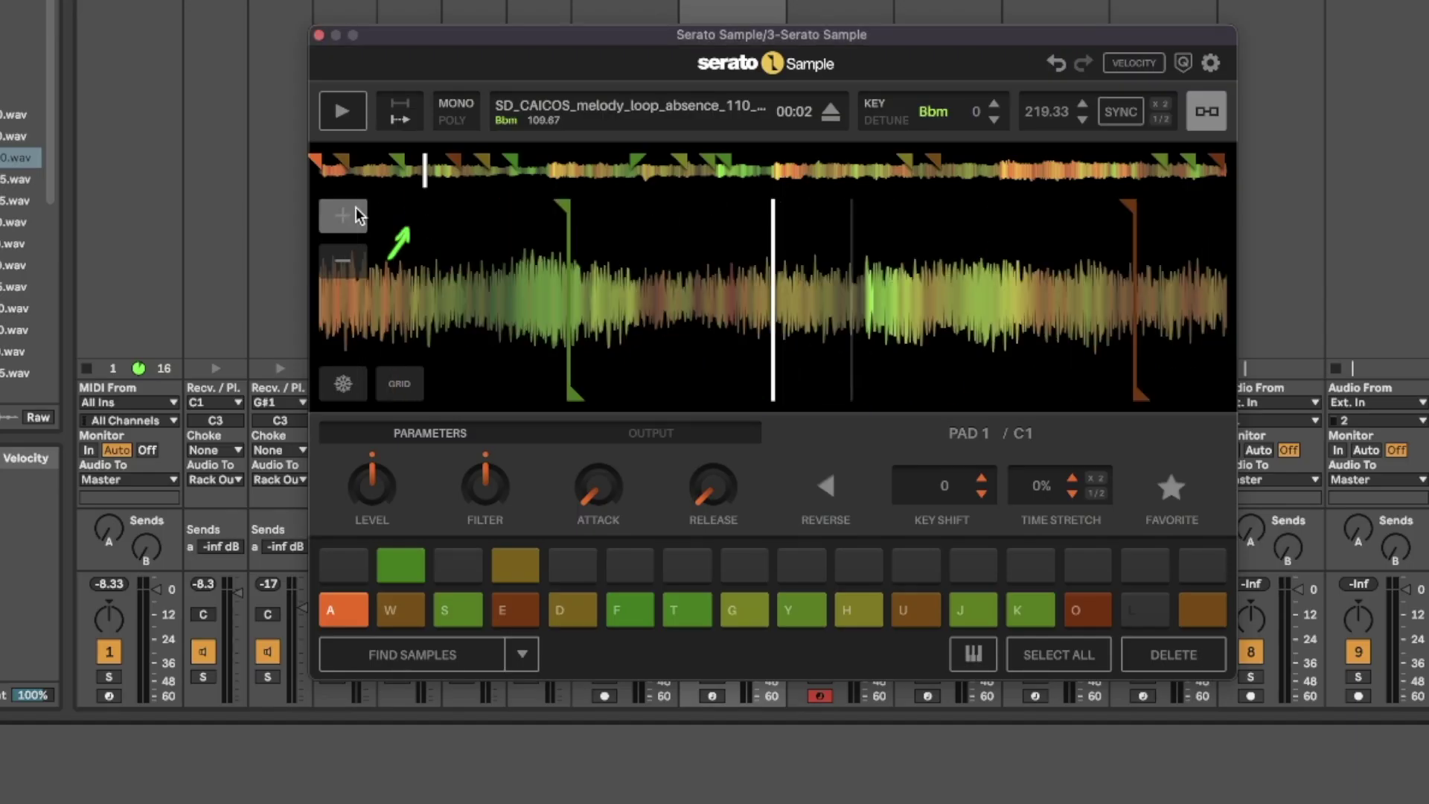
pyautogui.click(345, 262)
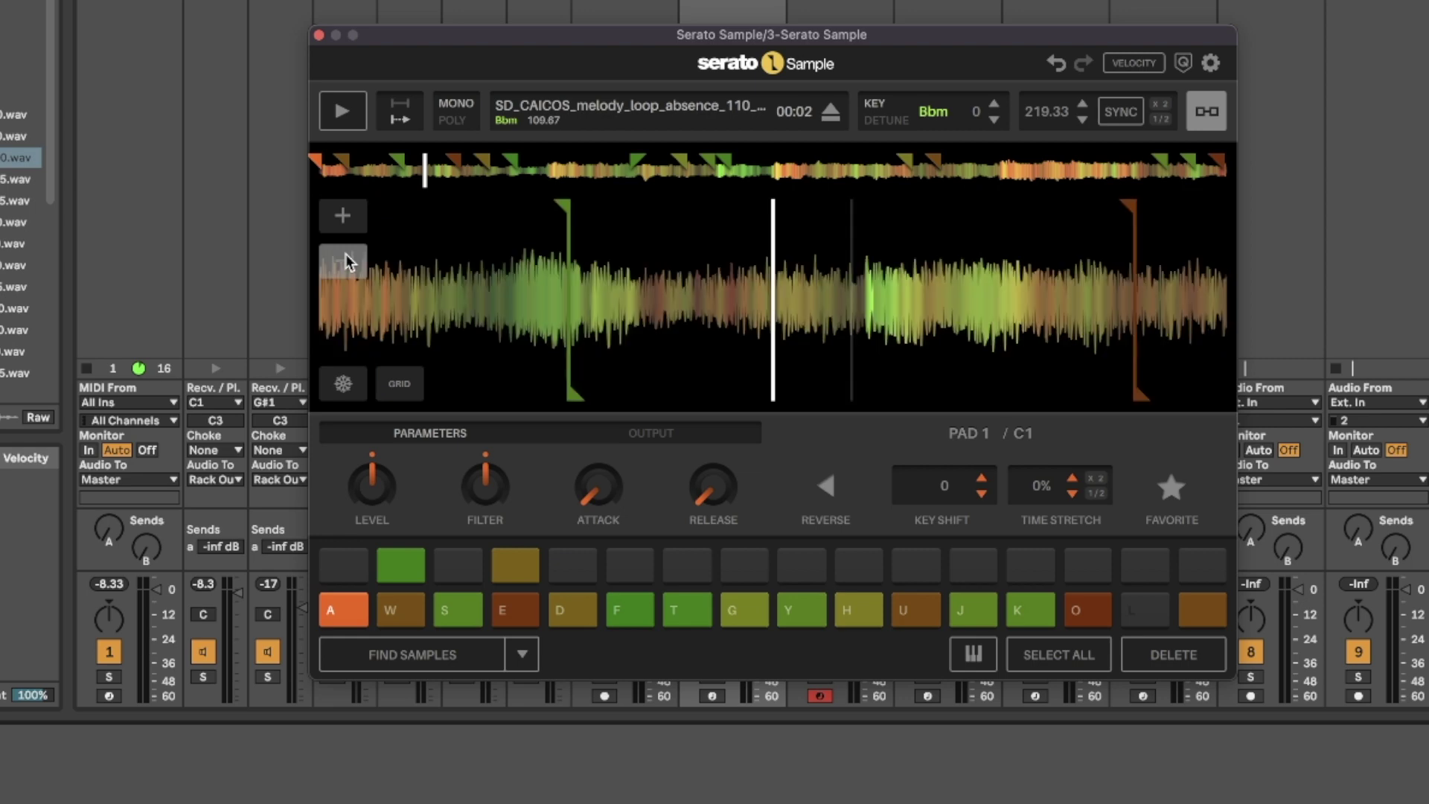
pyautogui.click(349, 262)
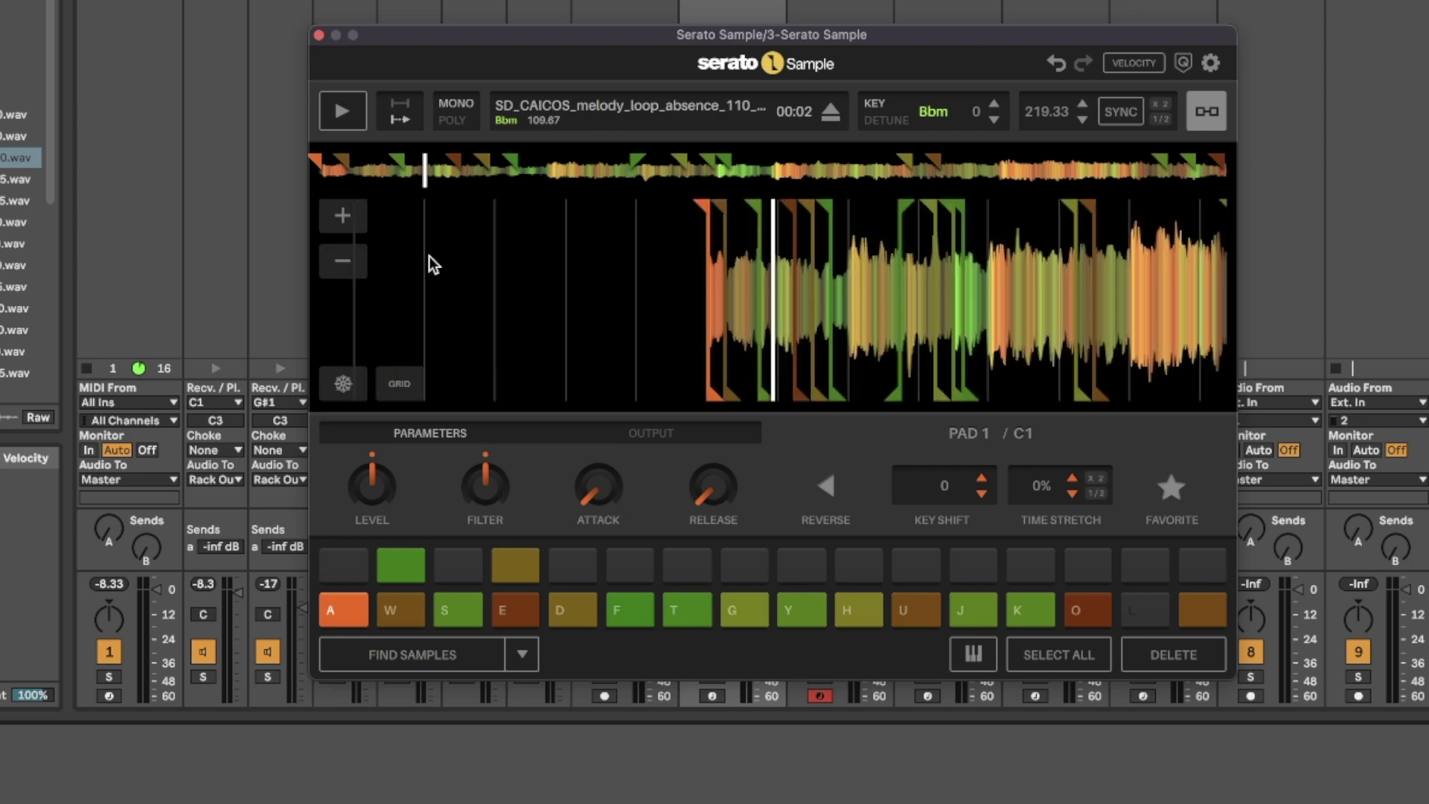
# Step: Play pad 1 with the waveform frozen, then switch to pad 9 (G#1)
pyautogui.press('space')
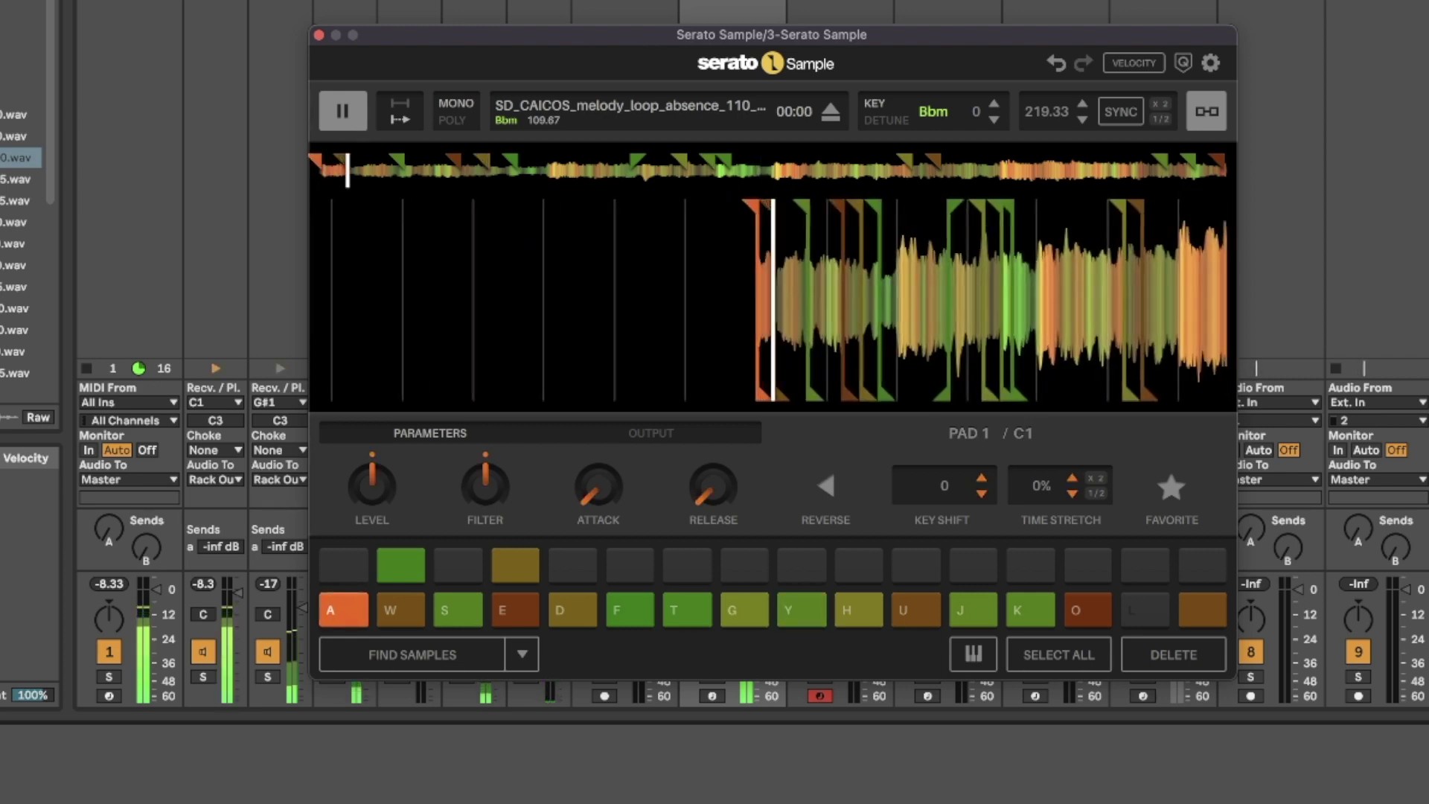
pyautogui.press('space')
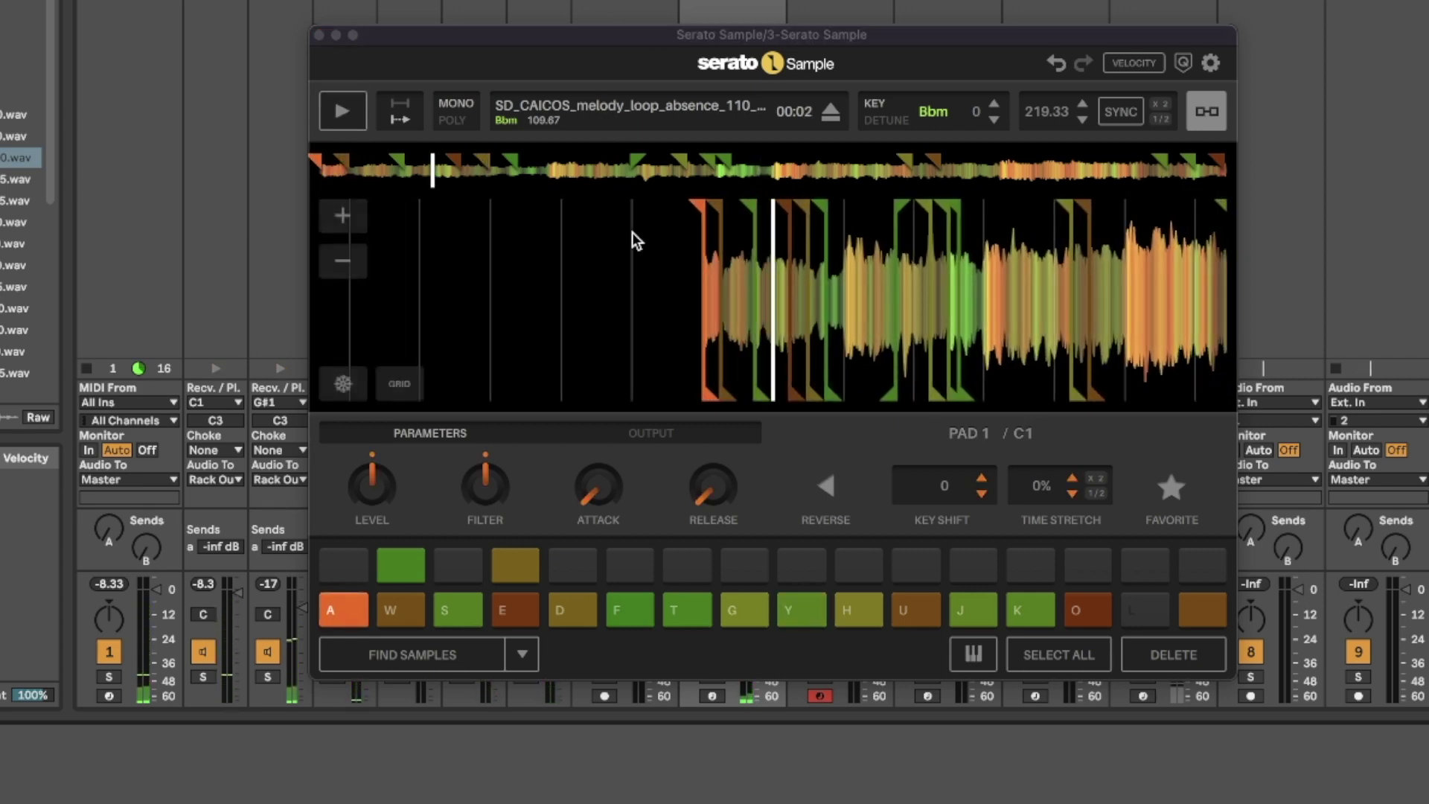
pyautogui.moveTo(633, 280)
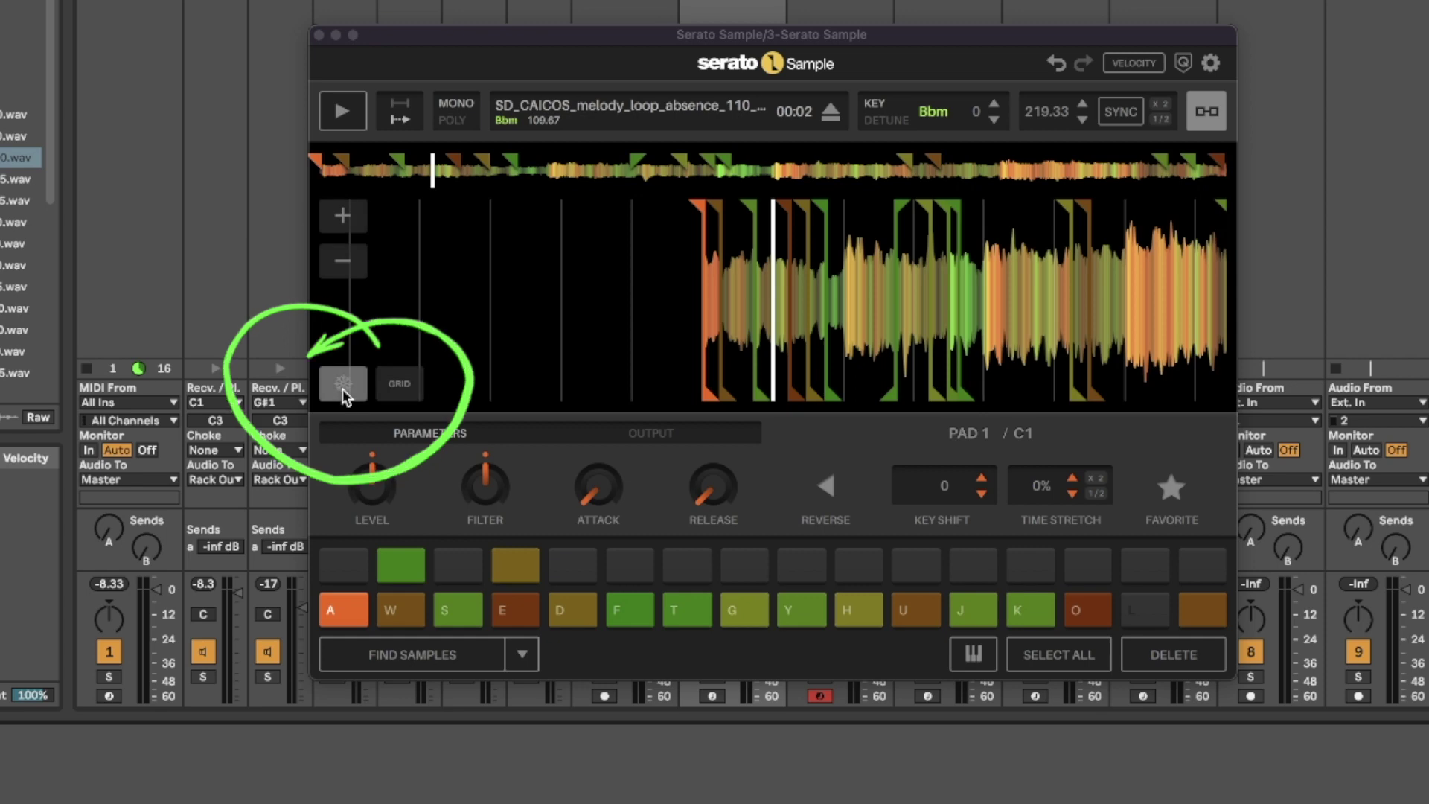
pyautogui.press('space')
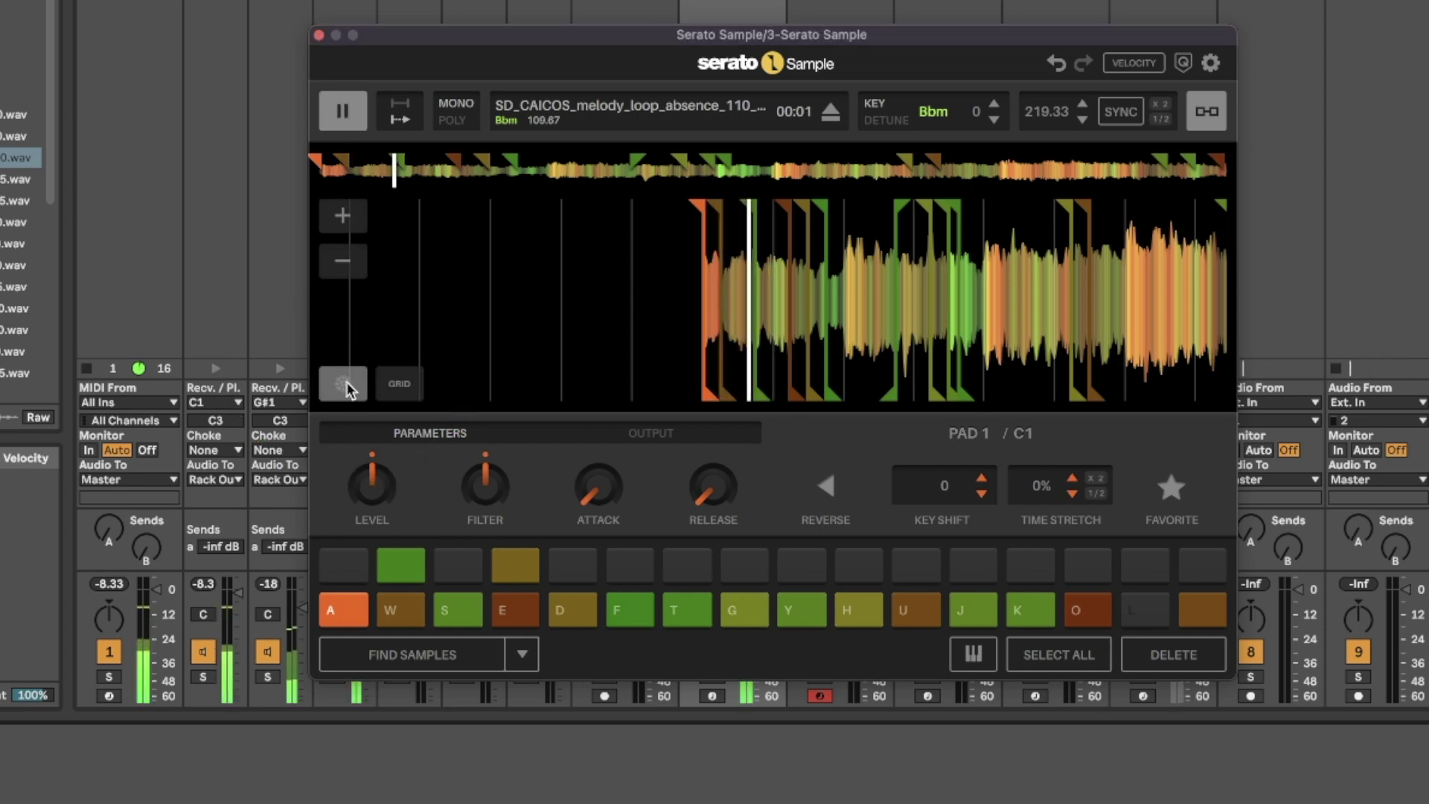
pyautogui.press('a')
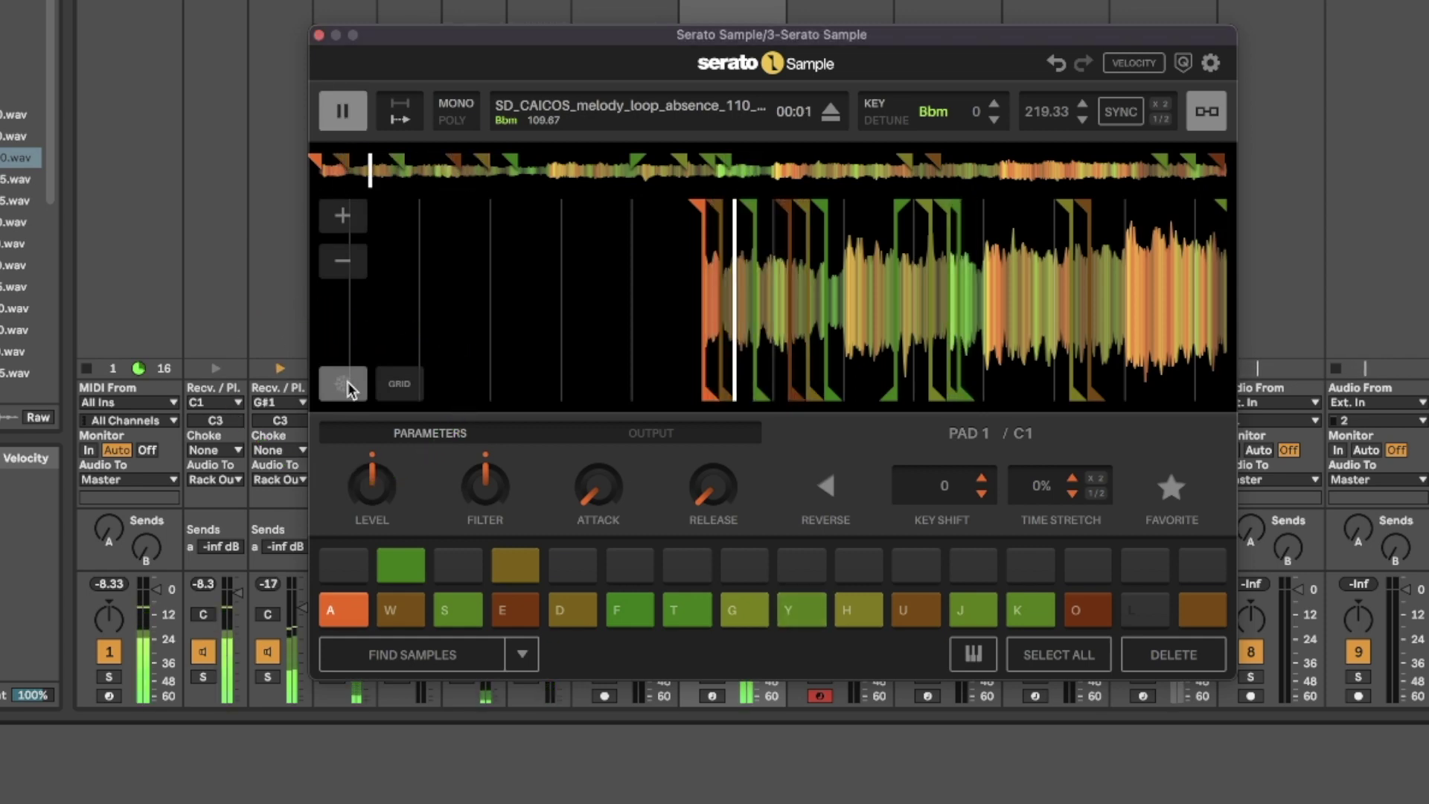
pyautogui.press('y')
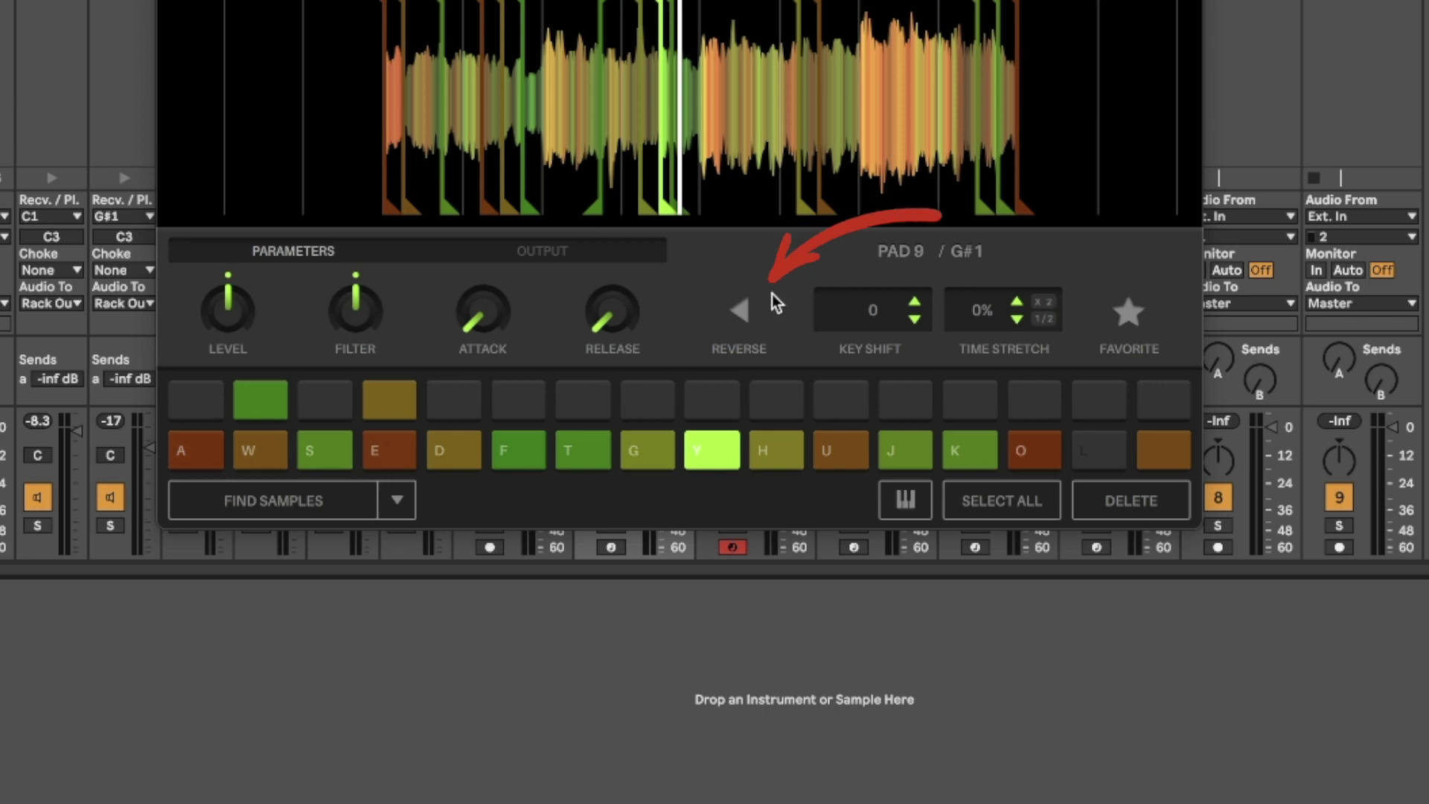